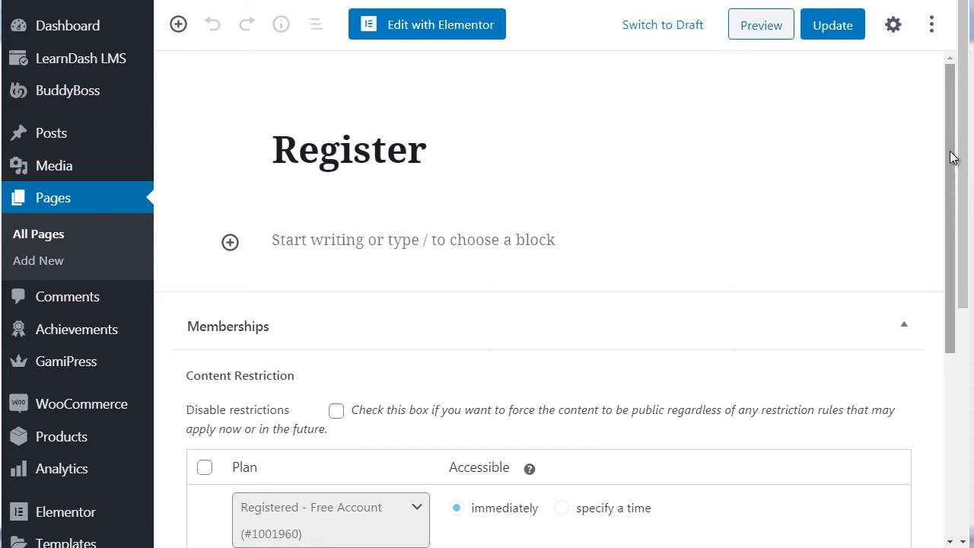
Add a new content restriction rule to the Register page's memberships and view the available plans for it
left_click_drag(951, 157, 951, 301)
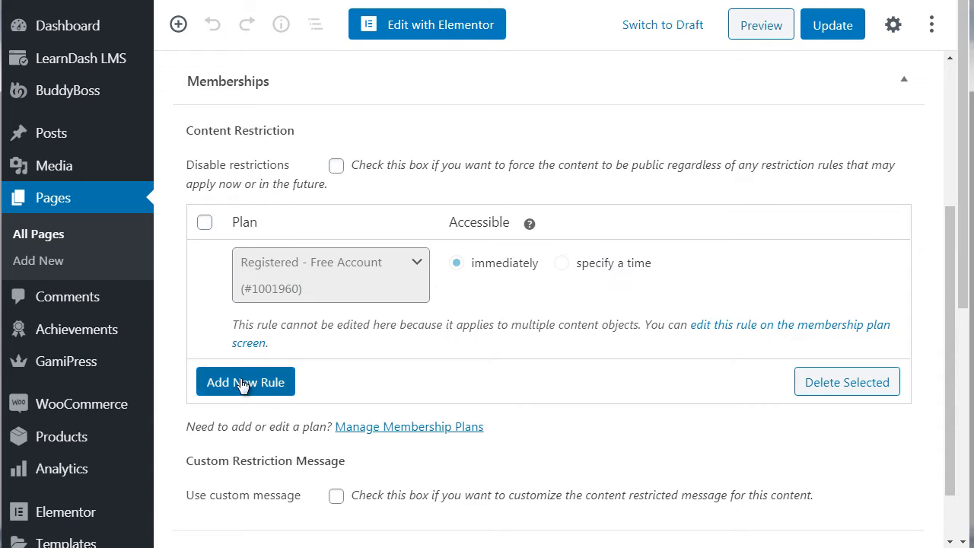
left_click(273, 387)
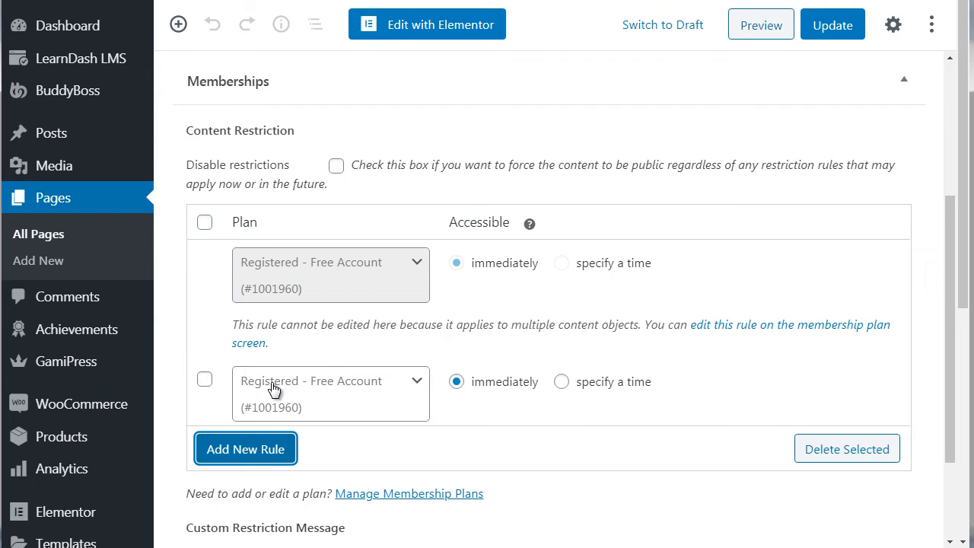
left_click(205, 379)
left_click(402, 392)
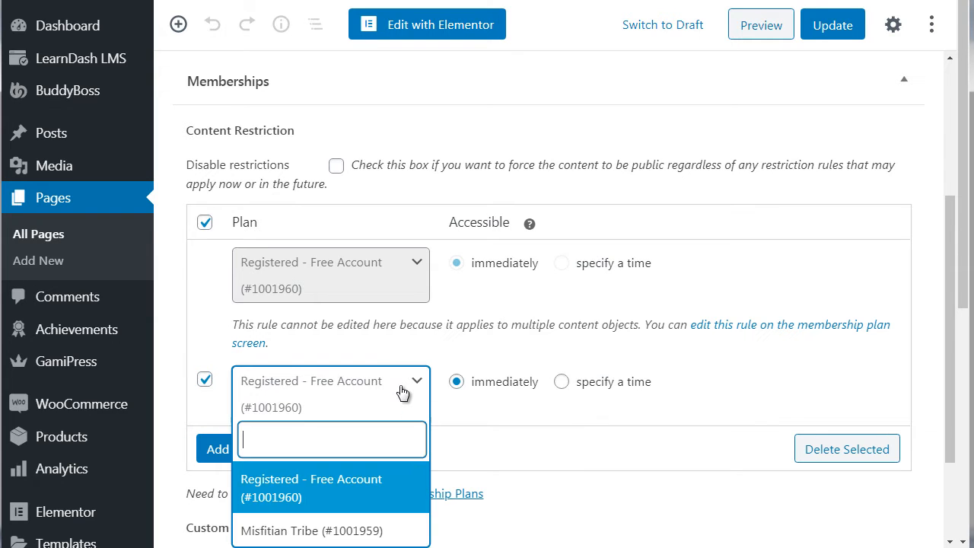
left_click(408, 391)
Delete the newly added membership rule from the Register page's content restrictions
left_click(204, 380)
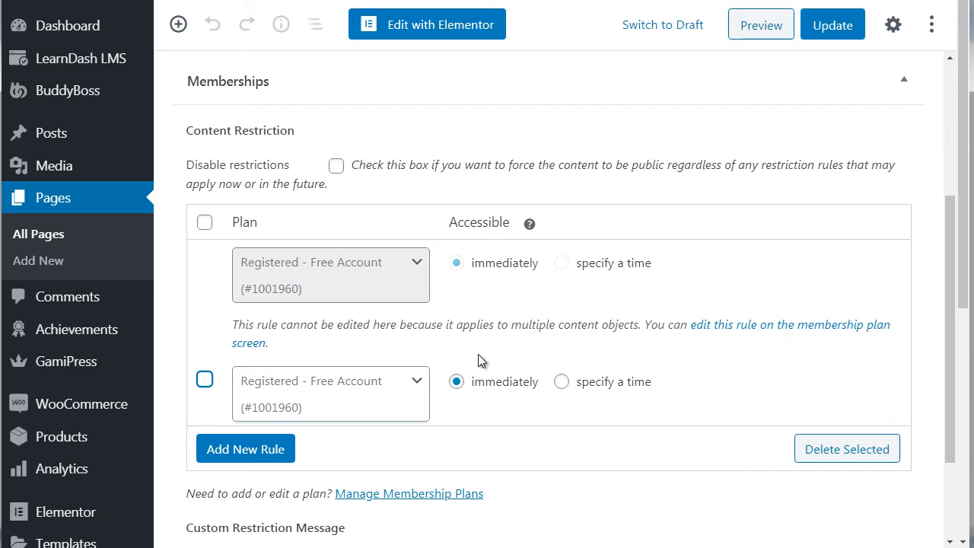
left_click(203, 380)
left_click(876, 452)
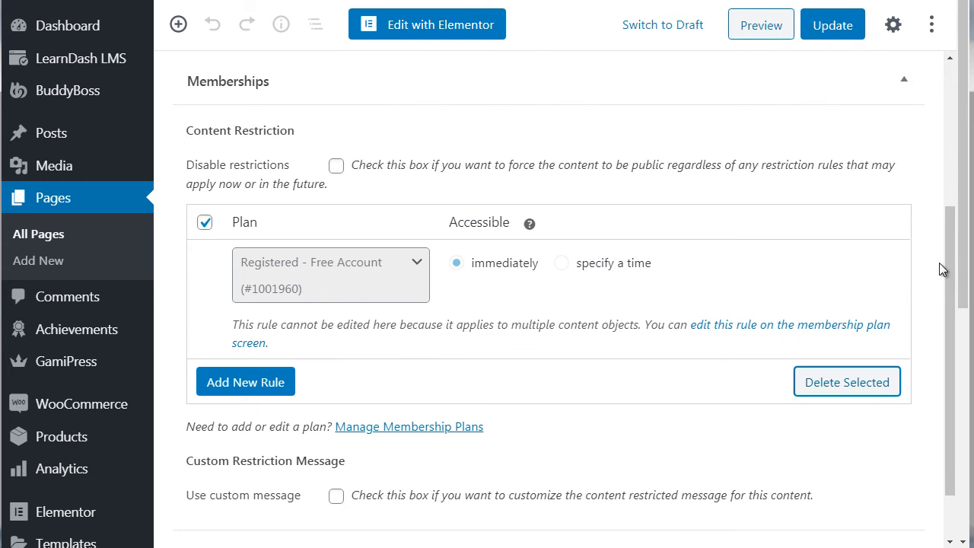
left_click_drag(945, 261, 965, 169)
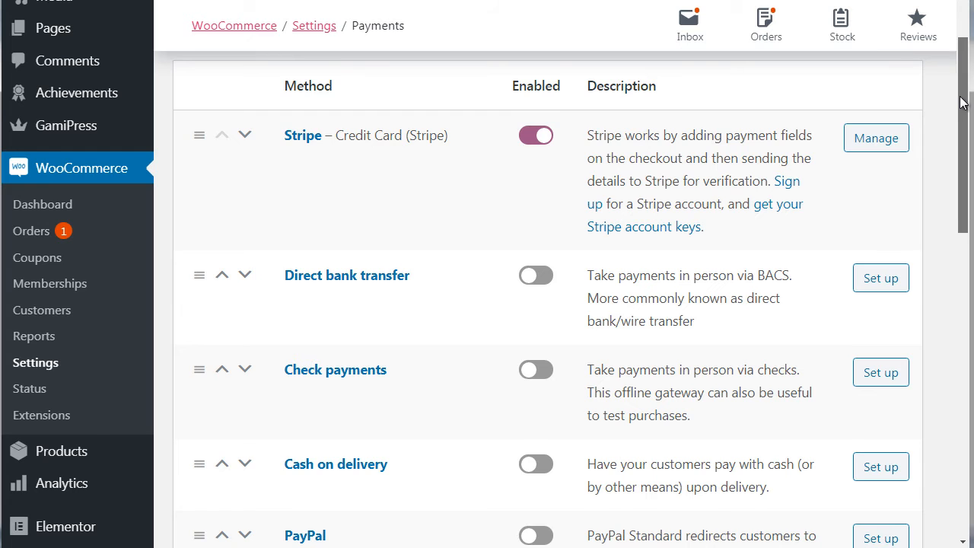
mouse_move(963, 103)
left_mouse_down()
mouse_move(962, 407)
mouse_move(968, 115)
left_mouse_up()
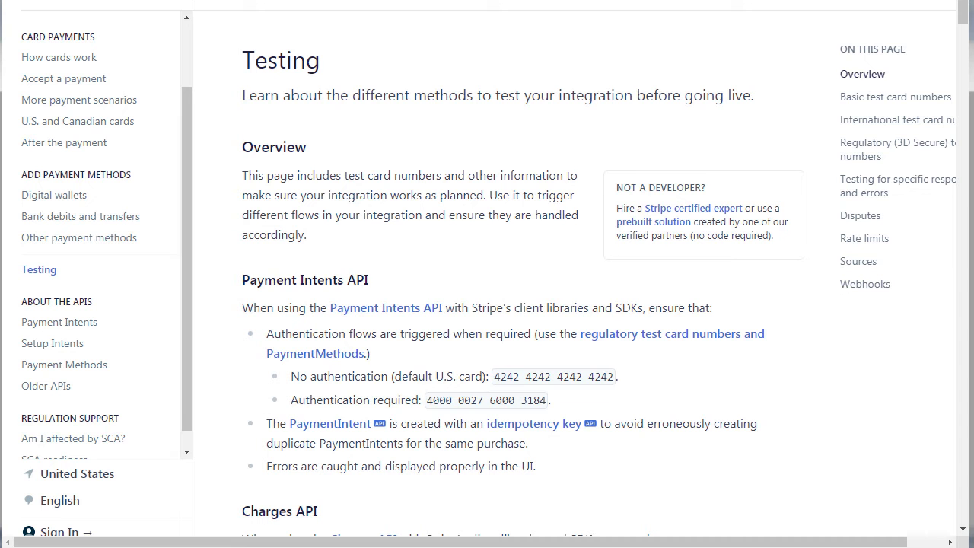
Leave the full-screen view and highlight the web address of Stripe's testing documentation
key("F11")
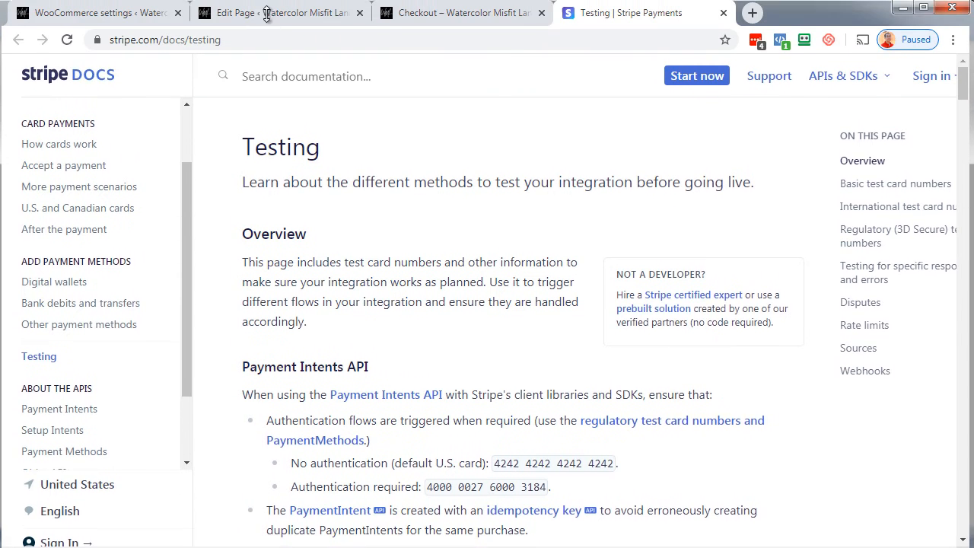
left_click_drag(265, 6, 265, 0)
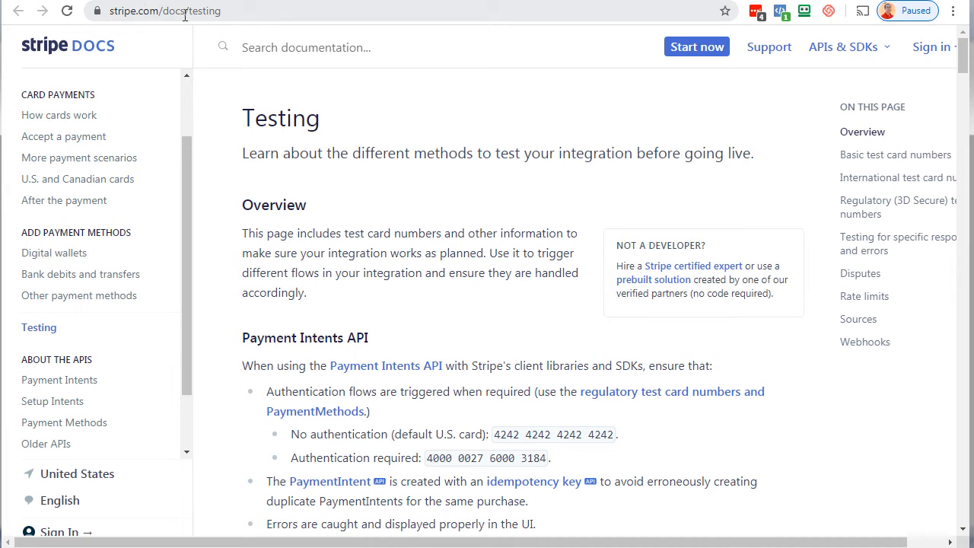
left_click(242, 11)
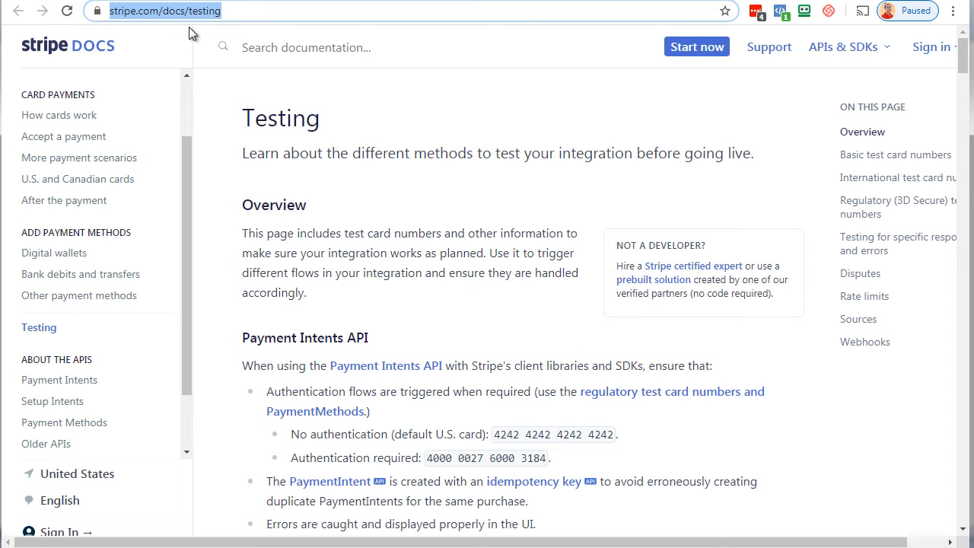
left_click(221, 130)
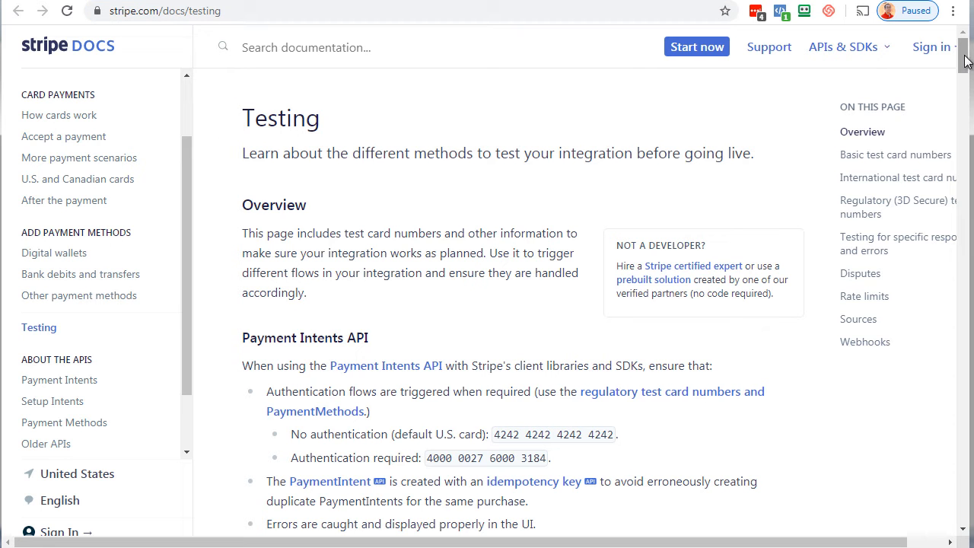
Copy the Visa test card number from the basic test card numbers table in the Stripe documentation
left_click_drag(965, 61, 960, 126)
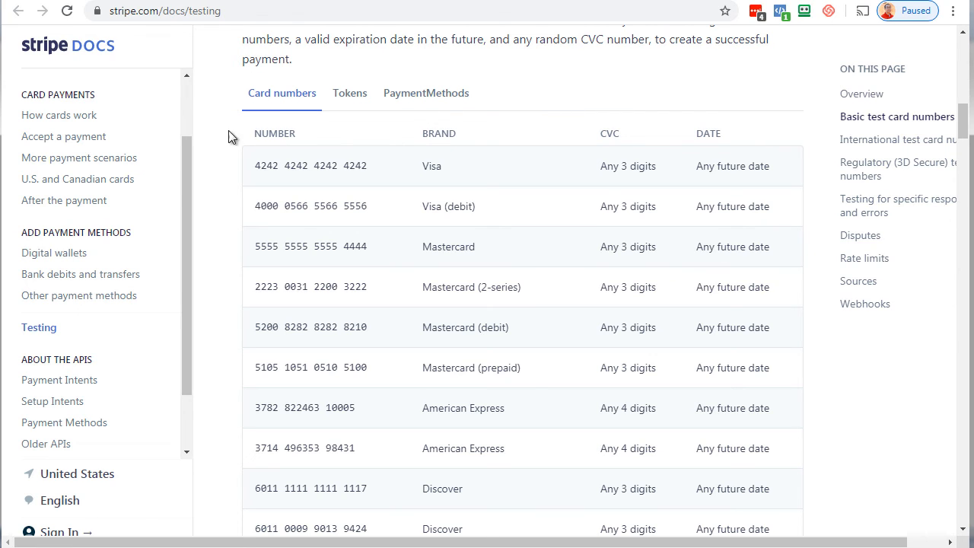
left_click_drag(257, 171, 377, 172)
key("ctrl+c")
right_click(363, 169)
left_click(385, 178)
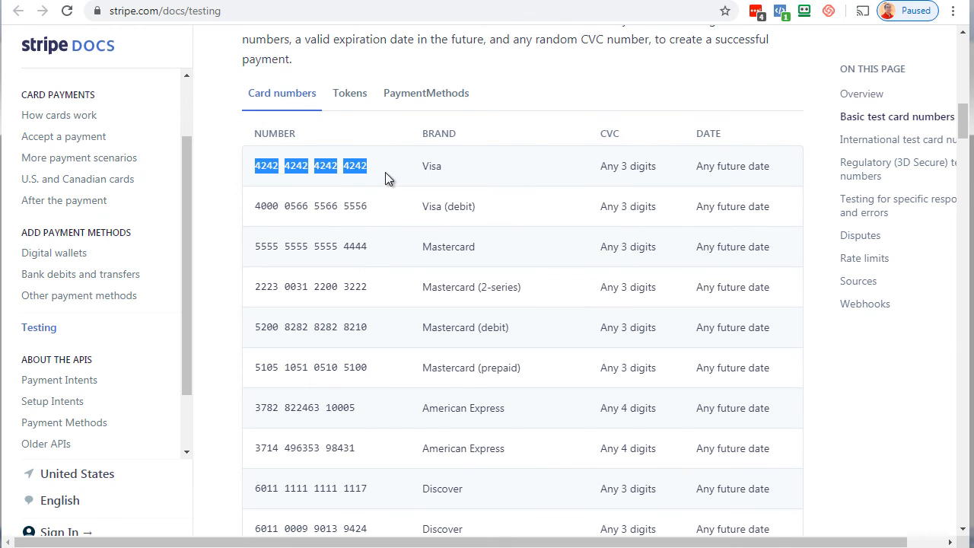
Check the CVC and expiry date requirements listed for the Visa test card
left_click(439, 166)
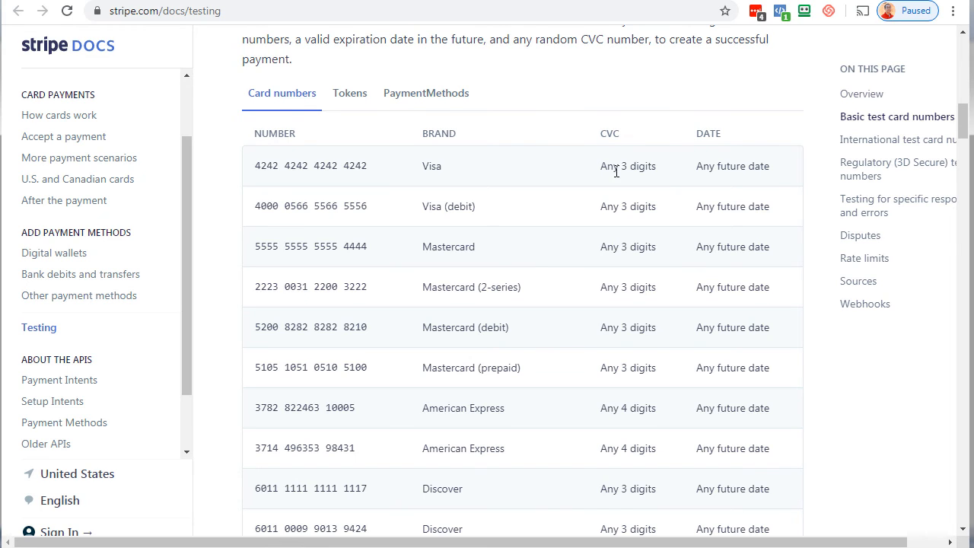
left_click_drag(613, 167, 645, 167)
left_click_drag(710, 166, 761, 164)
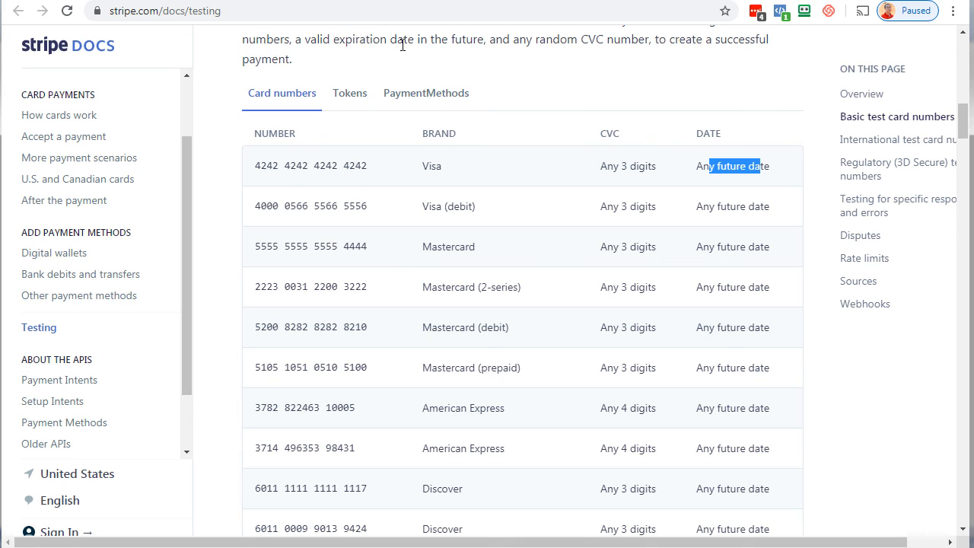
left_click(218, 103)
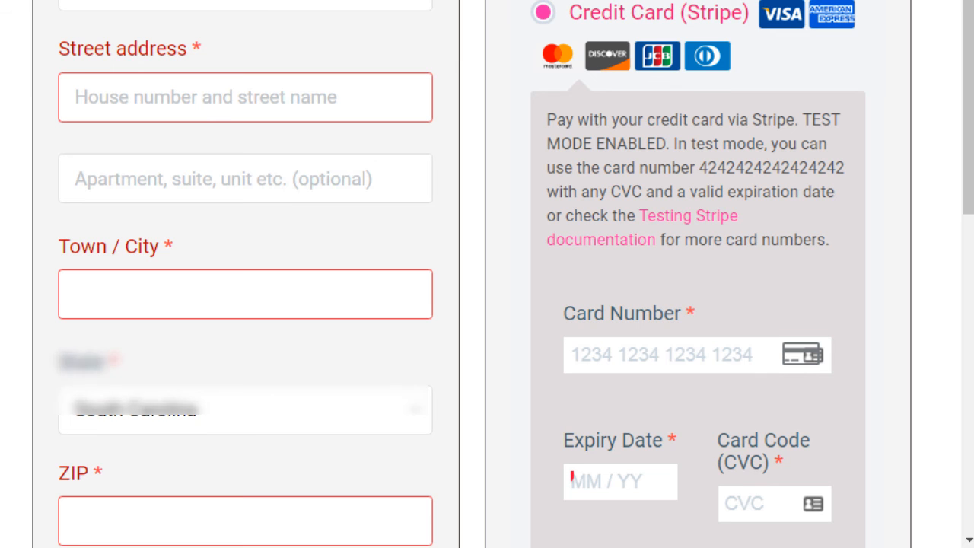
Paste the copied test card number into the Card Number field of the checkout's Stripe payment form
scroll(17, 109, "down", 1)
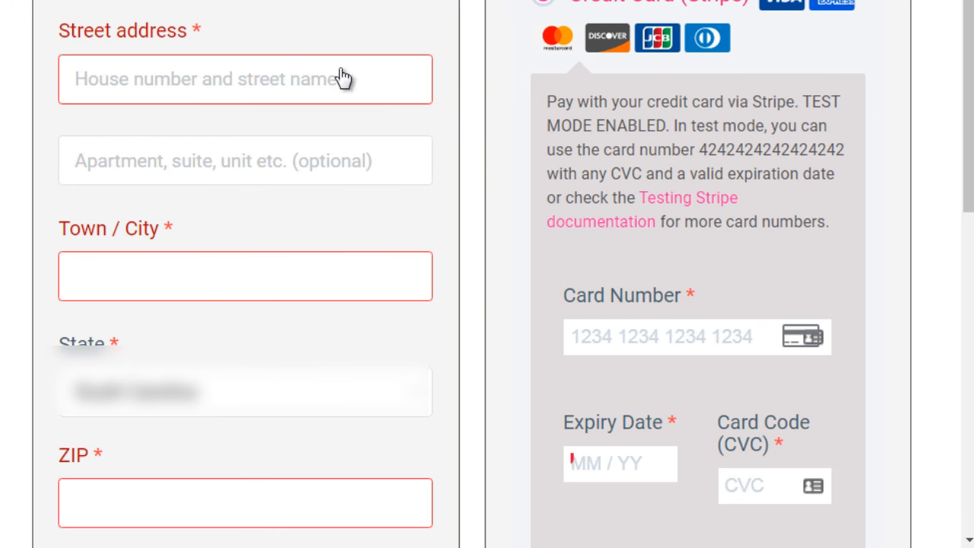
scroll(944, 114, "down", 2)
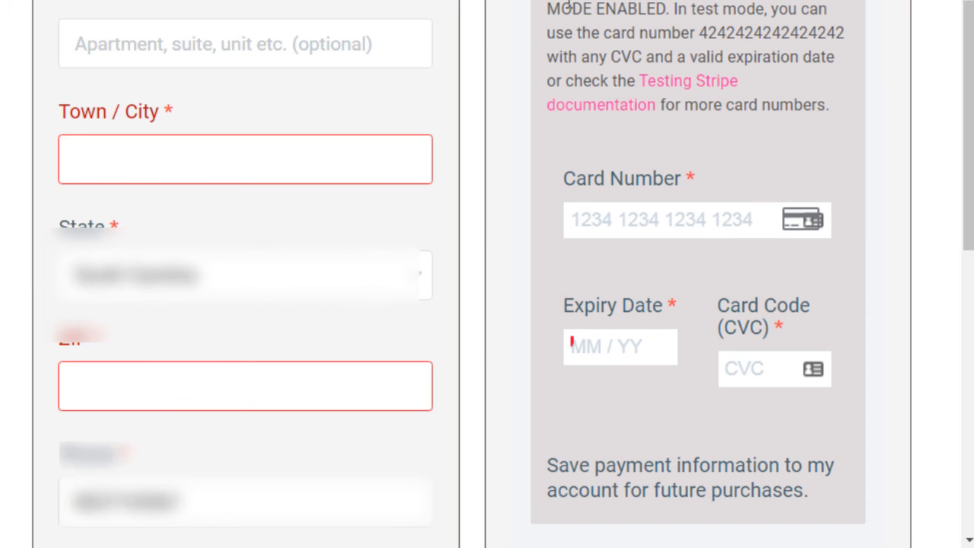
left_click(666, 220)
key("ctrl+v")
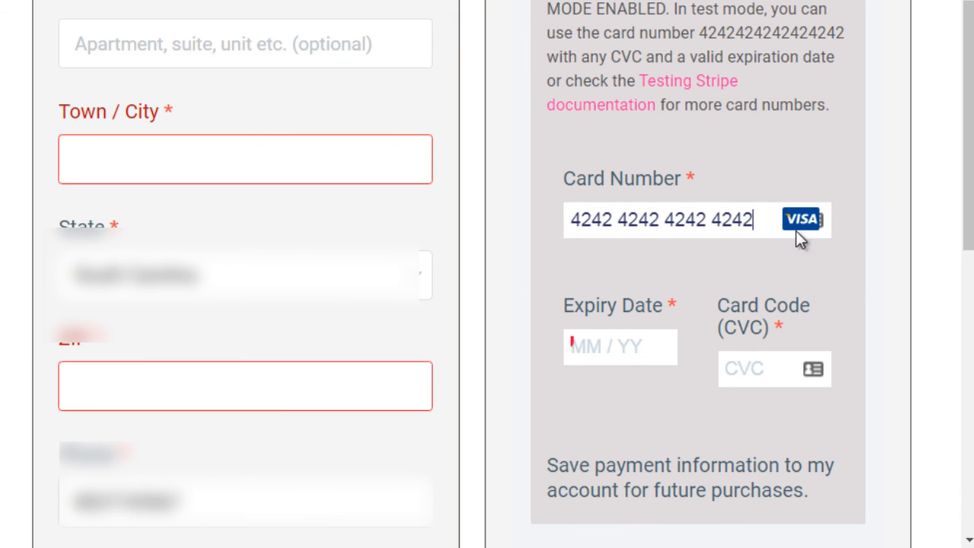
Set the card's expiry date to 12/30 and enter a three-digit card code (CVC) in the payment form
left_click(600, 342)
type("12 / ")
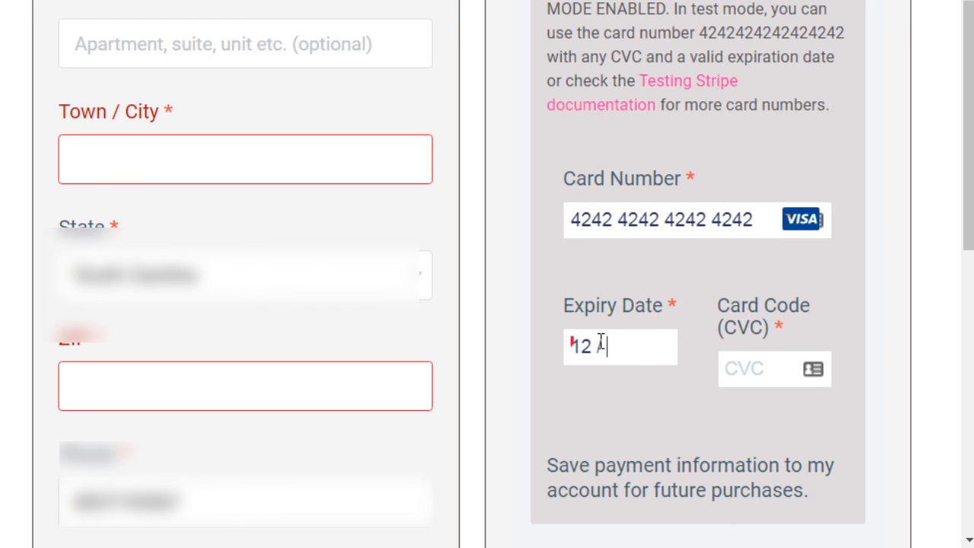
type("30")
left_click(745, 369)
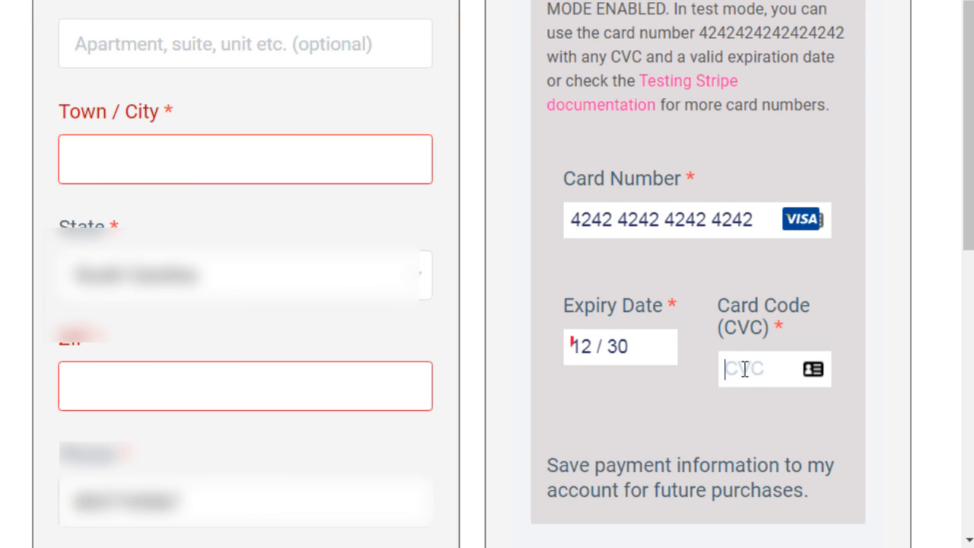
type("243")
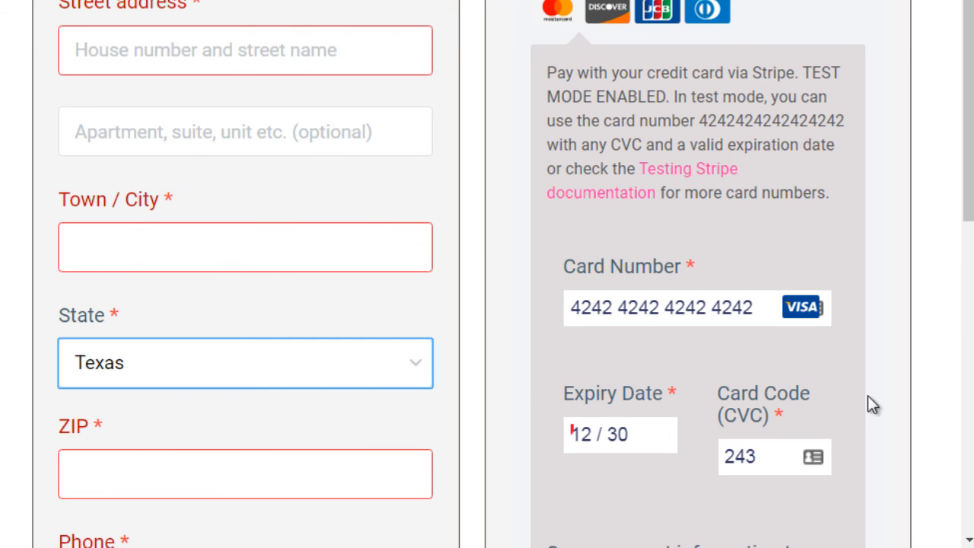
left_click_drag(967, 175, 970, 185)
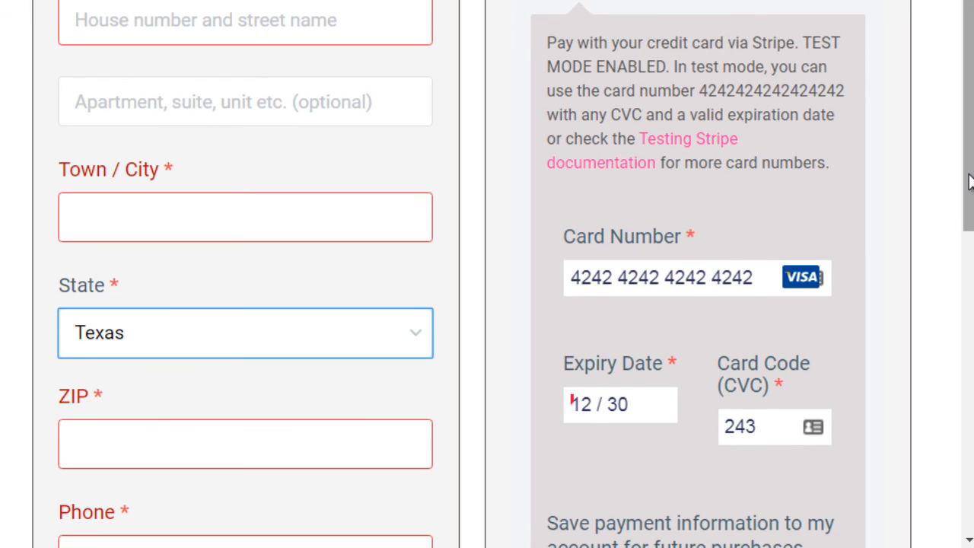